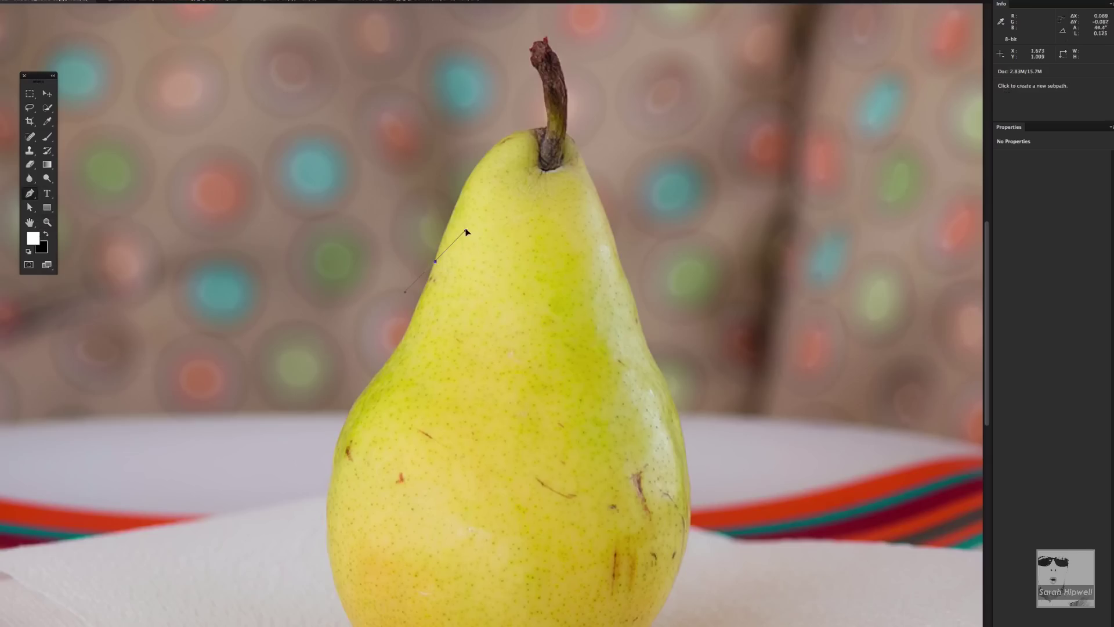
Step: Trace the pear's upper left edge with curved Pen tool points up to the base of the stem
left_click(467, 228)
left_click(460, 257, "super")
left_click_drag(489, 62, 634, 197)
left_click(463, 237, "alt")
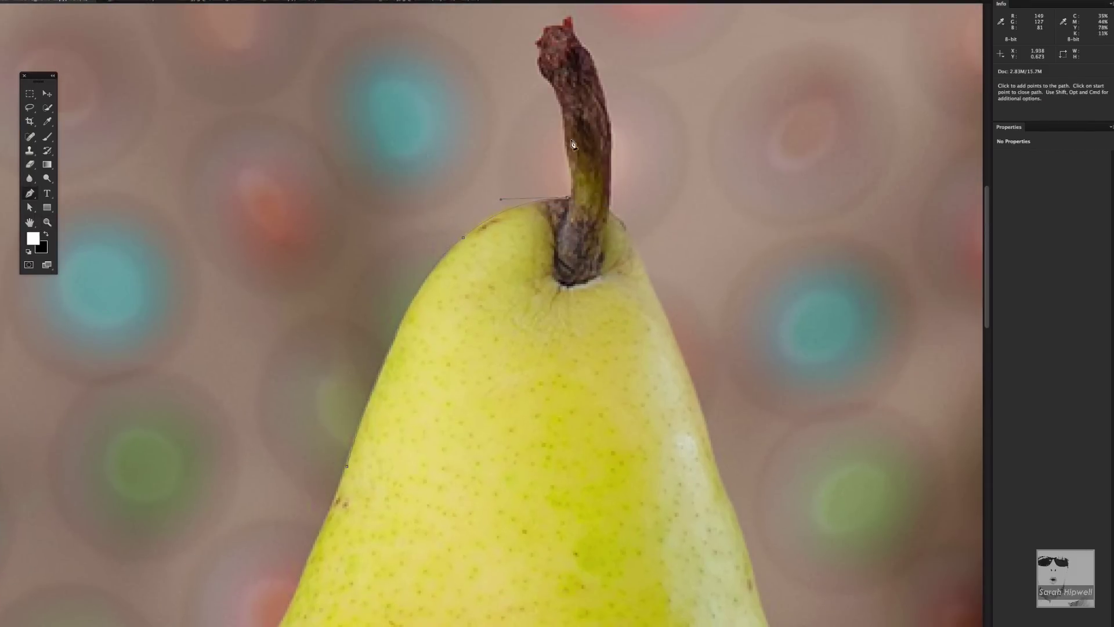
left_click(567, 198, "alt")
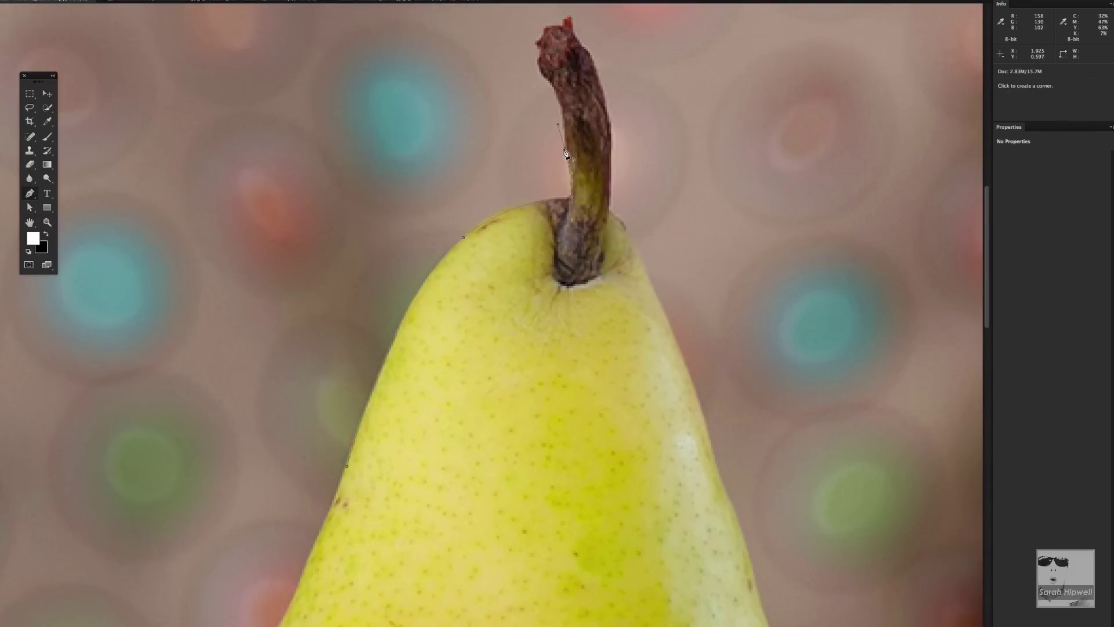
Step: Continue the path up the left edge of the stem, breaking the direction handles at the curved anchor points
key("z")
left_click(586, 150)
left_click_drag(586, 150, 549, 340)
left_click_drag(500, 252, 496, 247)
left_click(500, 252, "alt")
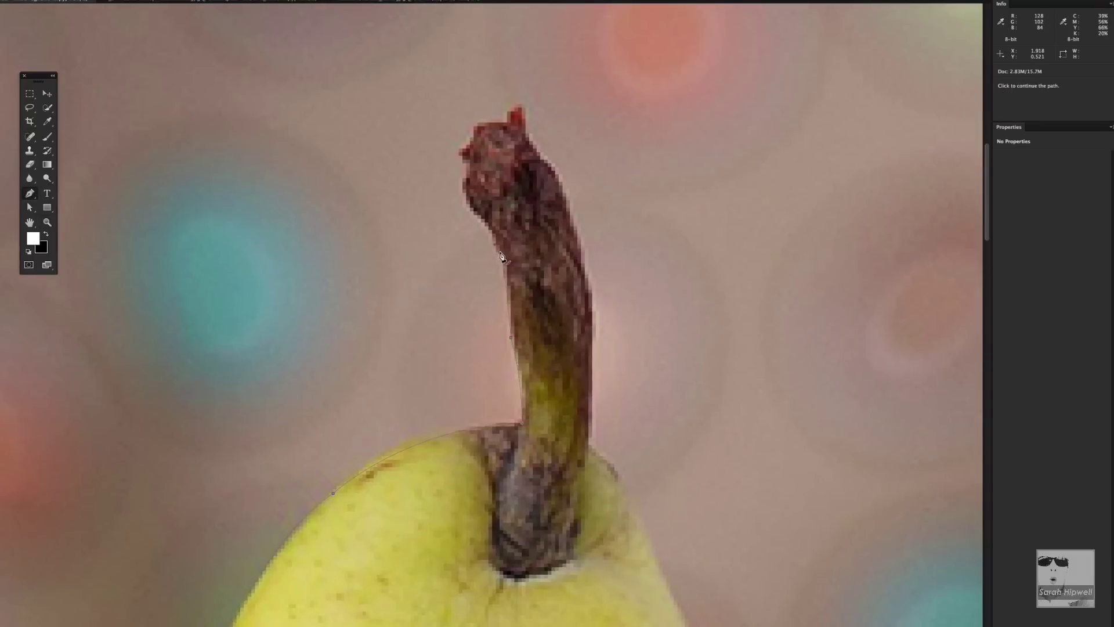
left_click_drag(466, 204, 476, 146)
left_click(466, 205, "alt")
left_click(465, 165, "alt")
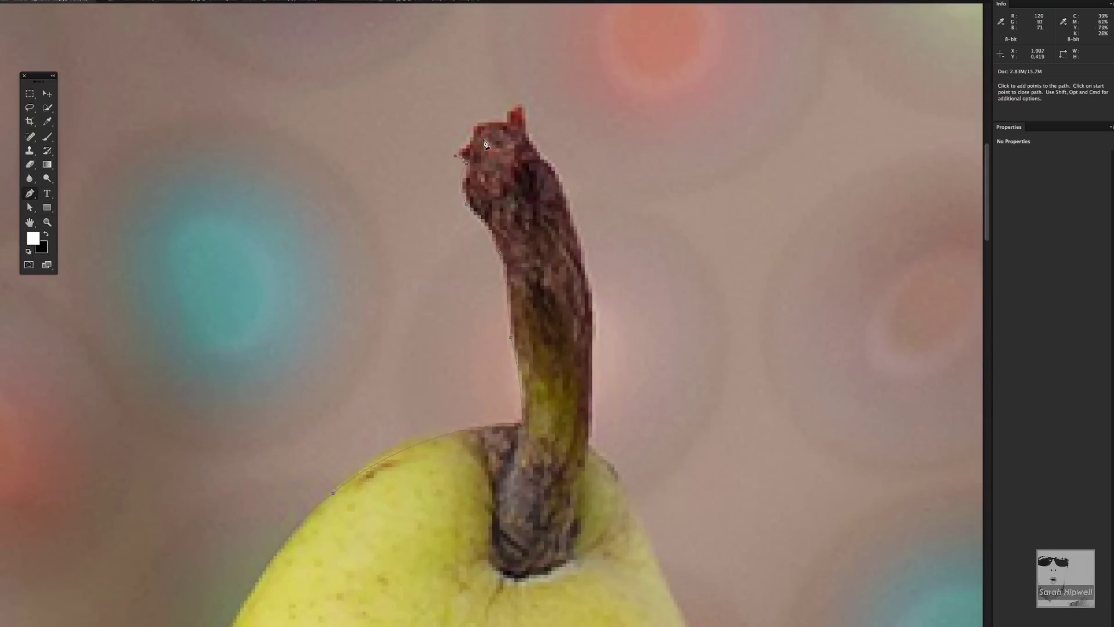
Step: Continue the path around the jagged stem tip and down the stem's right edge to where it meets the pear
left_click(470, 137)
left_click(474, 126)
left_click(507, 123)
mouse_move(507, 107)
left_mouse_down()
mouse_move(510, 90)
mouse_move(505, 116)
mouse_move(526, 104)
left_mouse_up()
left_click_drag(590, 290, 593, 409)
left_click(588, 445)
Step: Trace the pear's right edge with curved anchor points from the stem down toward its base
left_click_drag(596, 452, 548, 165)
left_click_drag(600, 251, 626, 331)
left_click(599, 251, "alt")
scroll(676, 311, "down", 3)
left_click_drag(692, 429, 695, 498)
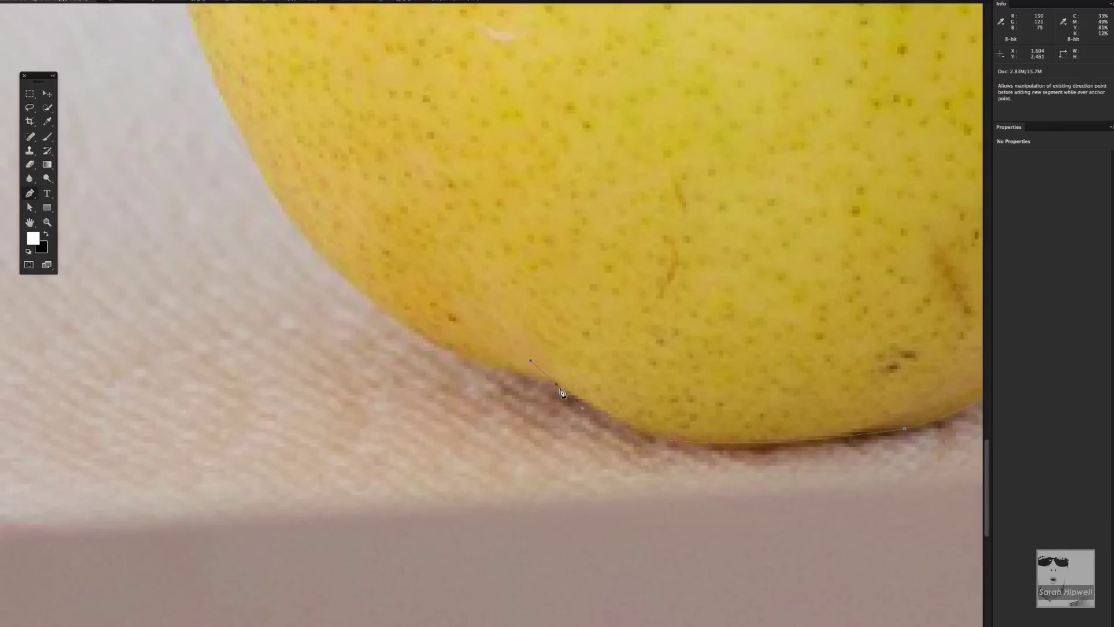
Step: Trace the pear's lower left and left edges with curved points and close the path at its start
left_click_drag(471, 362, 437, 360)
scroll(467, 369, "up", 3)
left_click_drag(380, 337, 418, 418)
scroll(418, 418, "up", 5)
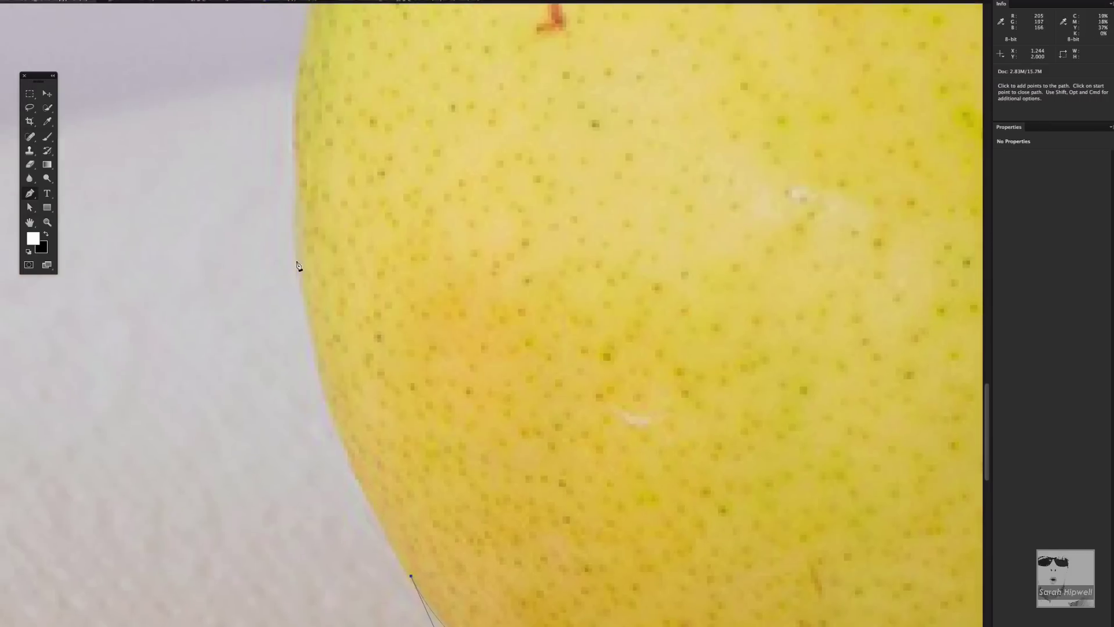
left_click_drag(296, 260, 279, 112)
left_click(296, 260, "alt")
left_click_drag(473, 139, 385, 487)
left_click_drag(274, 167, 348, 43)
left_click(273, 166, "alt")
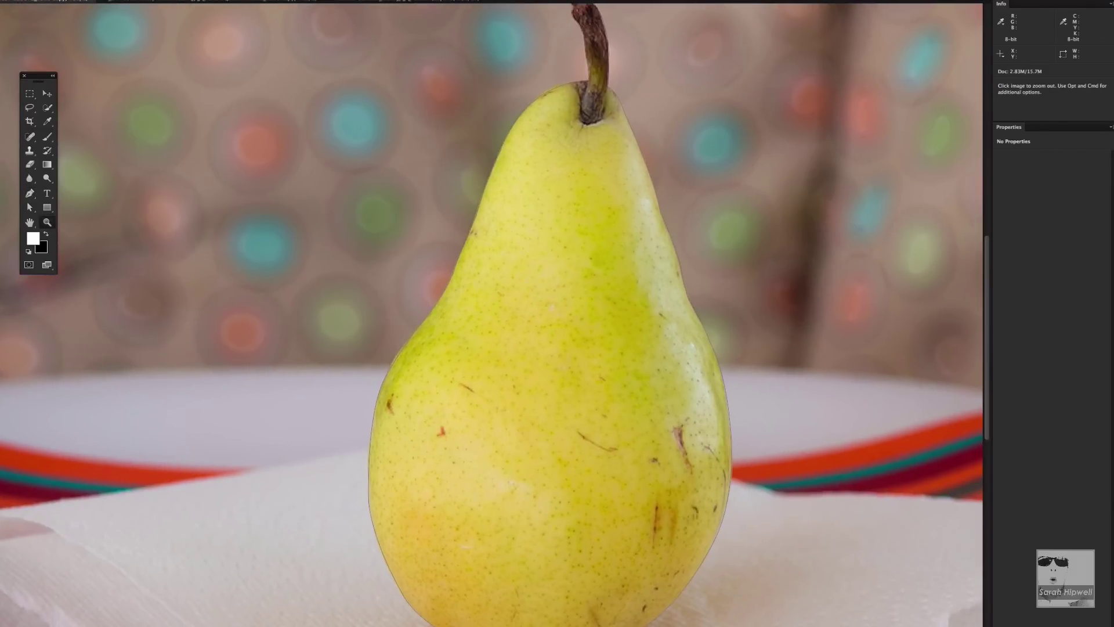
Step: Save the pear outline as a path named Pear2
type("Pear2")
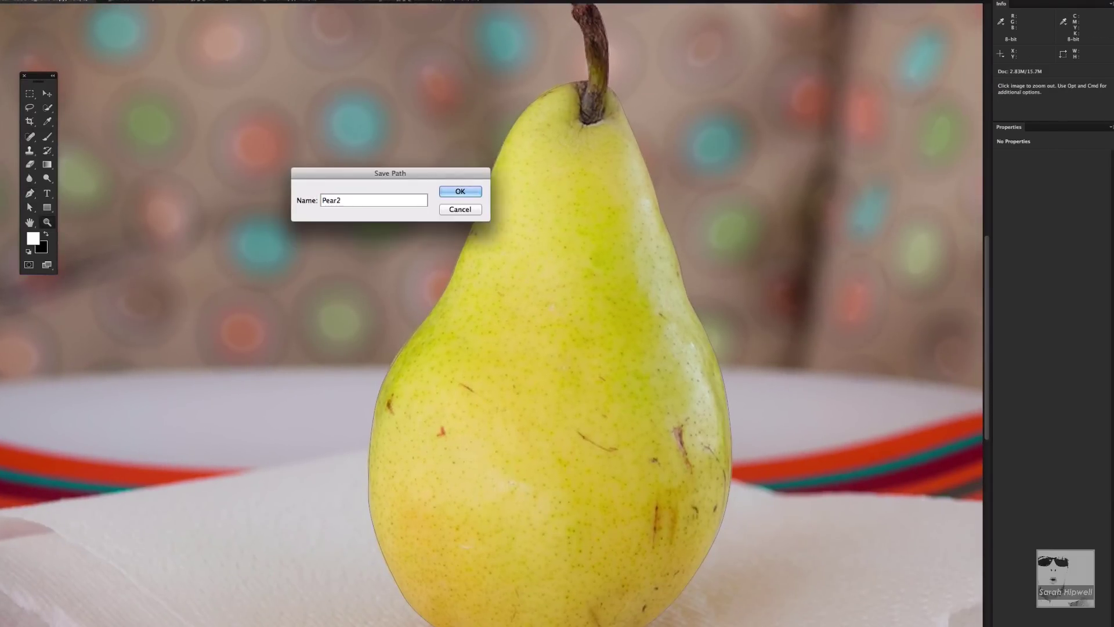
key("Return")
left_click(358, 336, "alt")
left_click(643, 146)
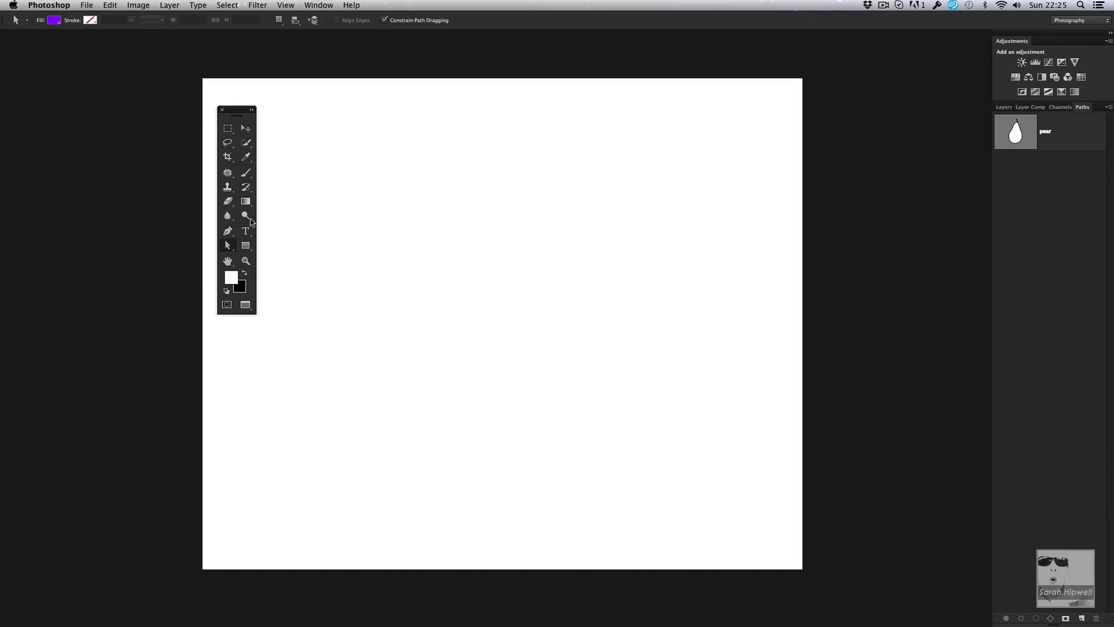
Step: Check the path selection tools and activate the Pen tool with its mode set to Path
left_click(227, 231)
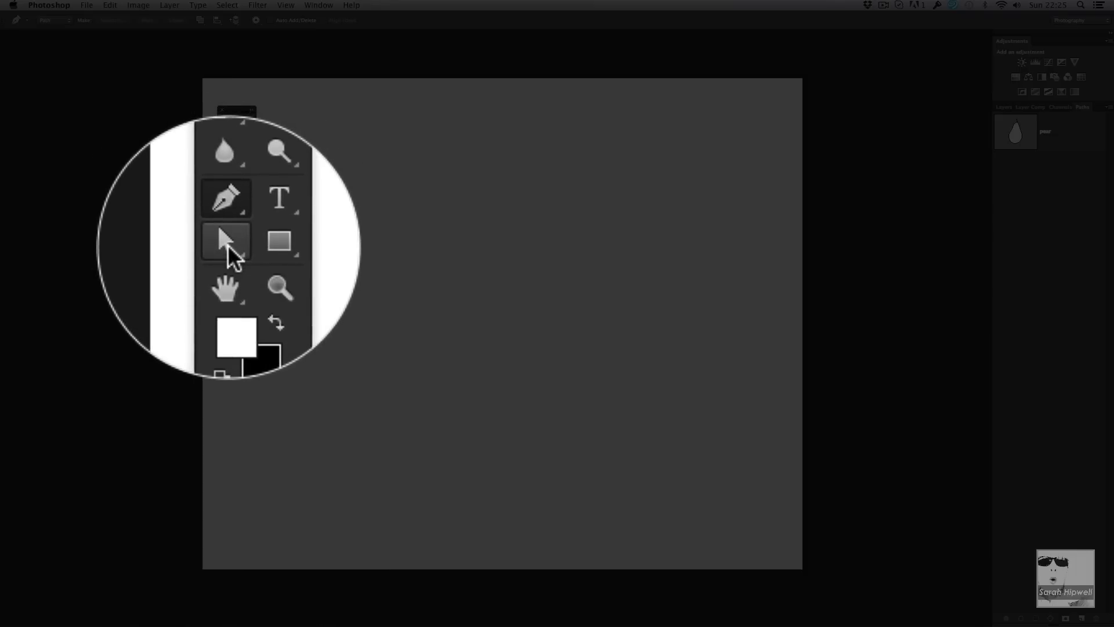
left_click(226, 246)
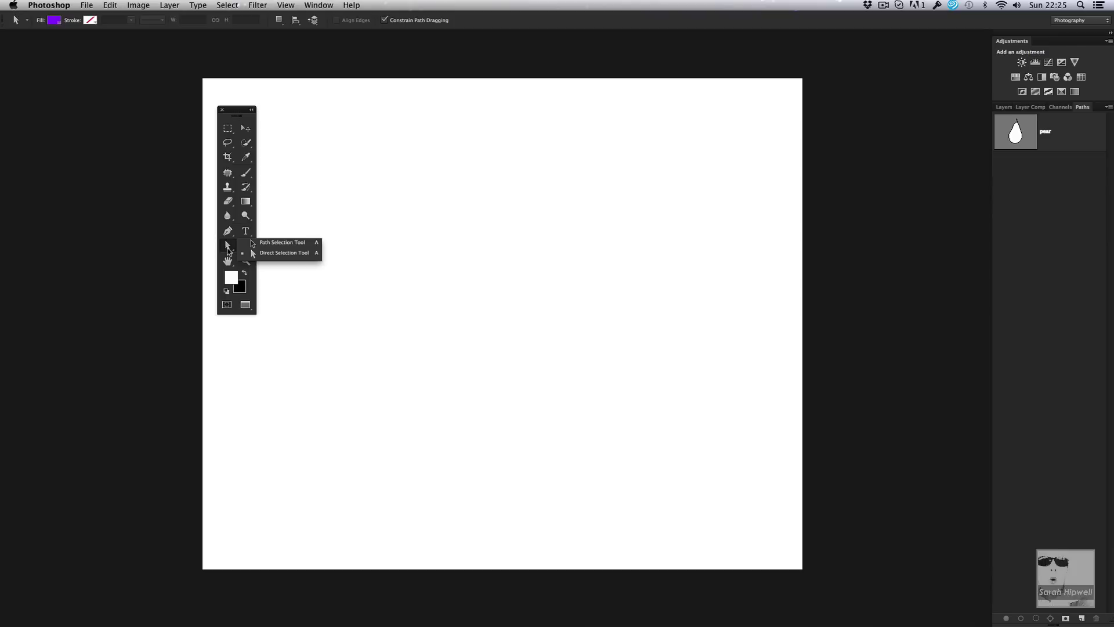
left_click(252, 242)
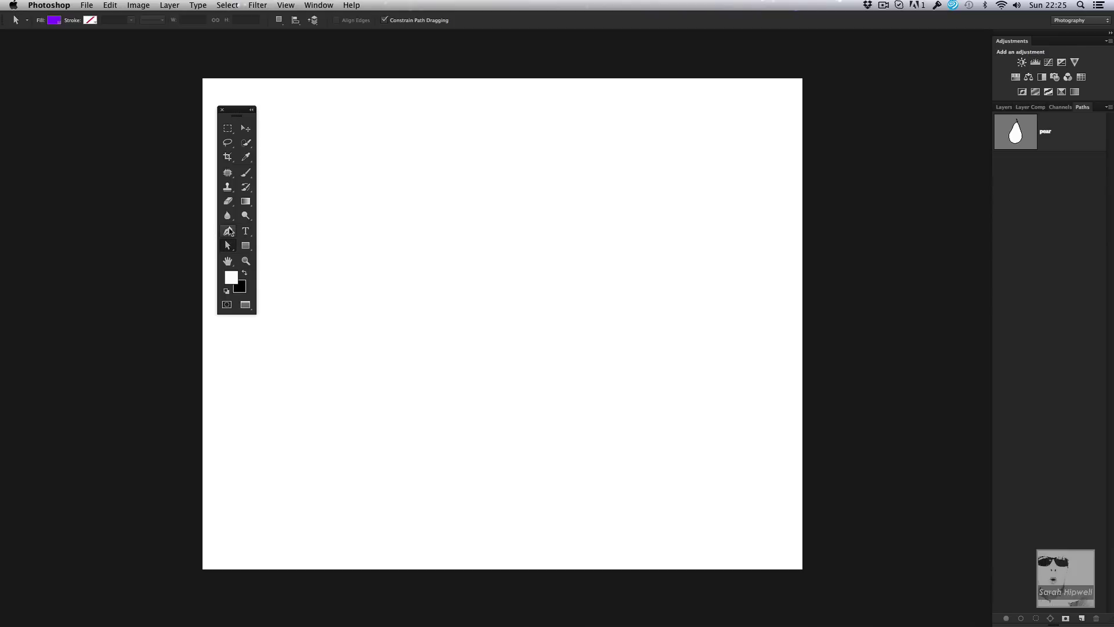
left_click(228, 231)
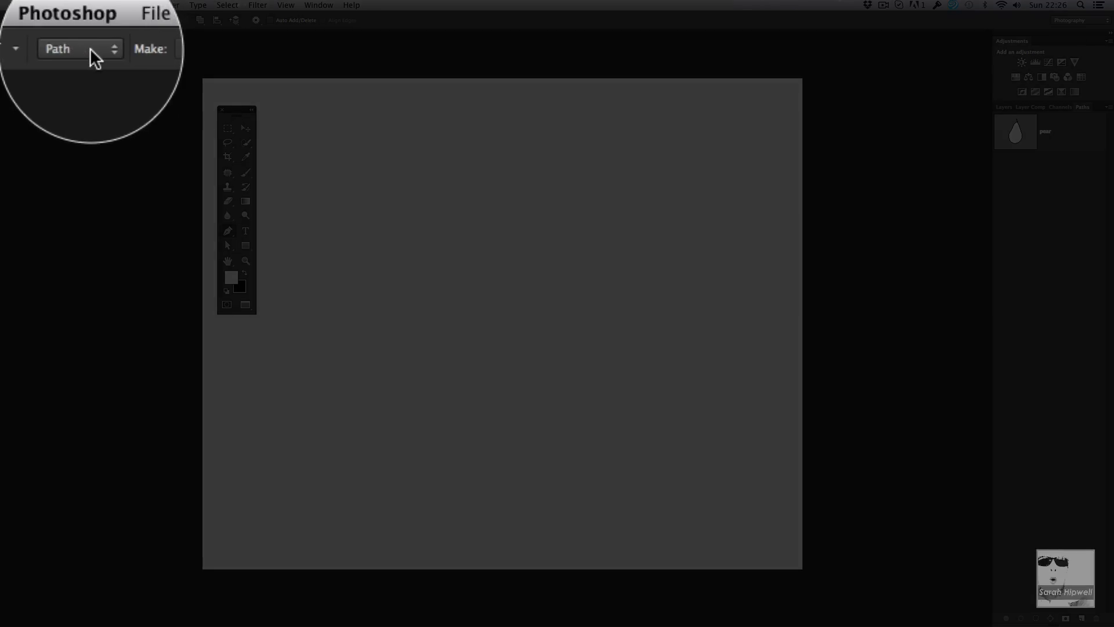
left_click(90, 49)
left_click(89, 50)
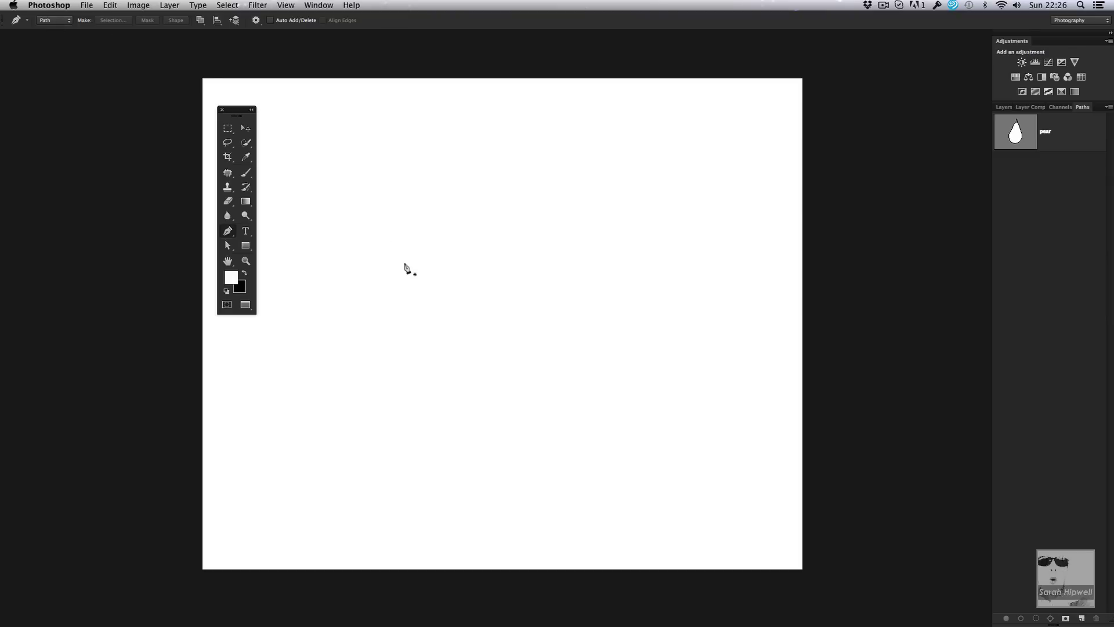
Step: Draw a closed, roughly rectangular four-point path with straight sides on the blank canvas
left_click(410, 232)
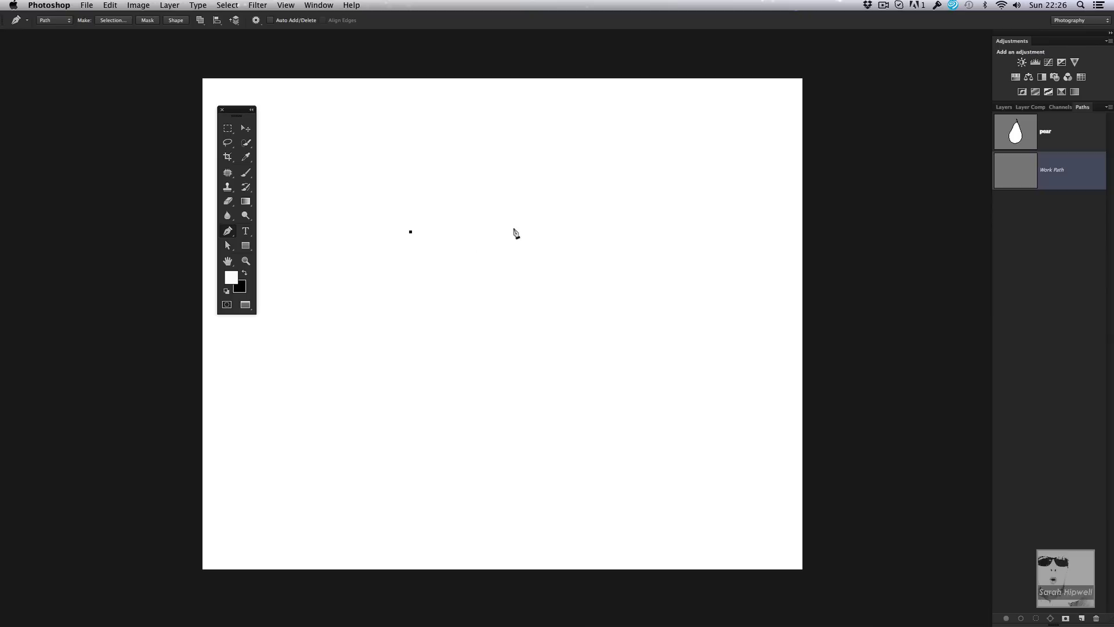
left_click(533, 233)
left_click(537, 309)
left_click(407, 304)
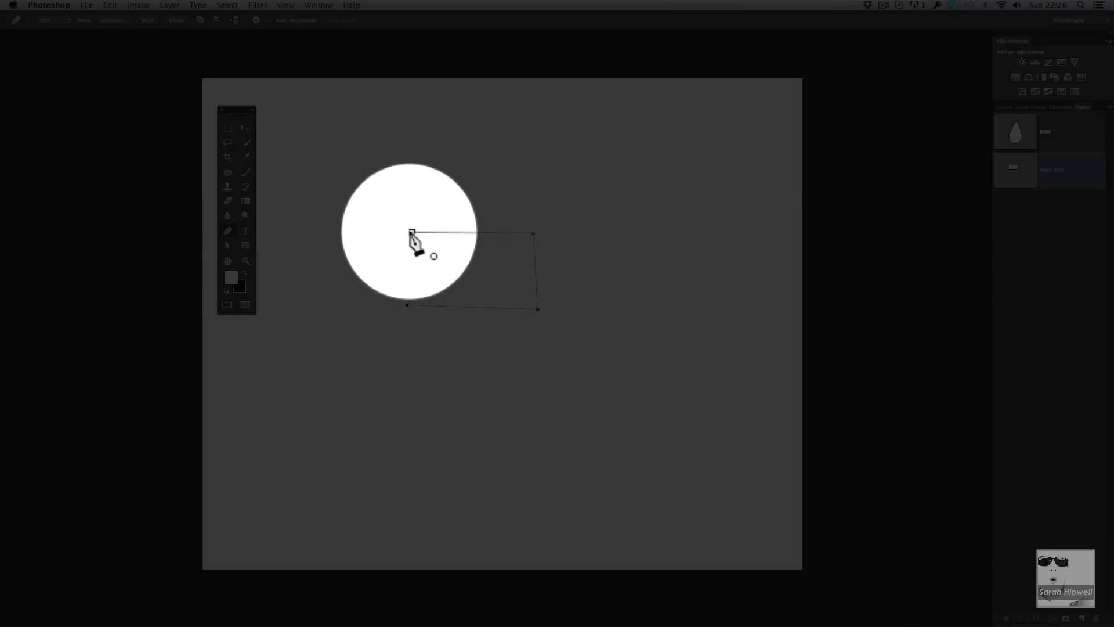
left_click(411, 232)
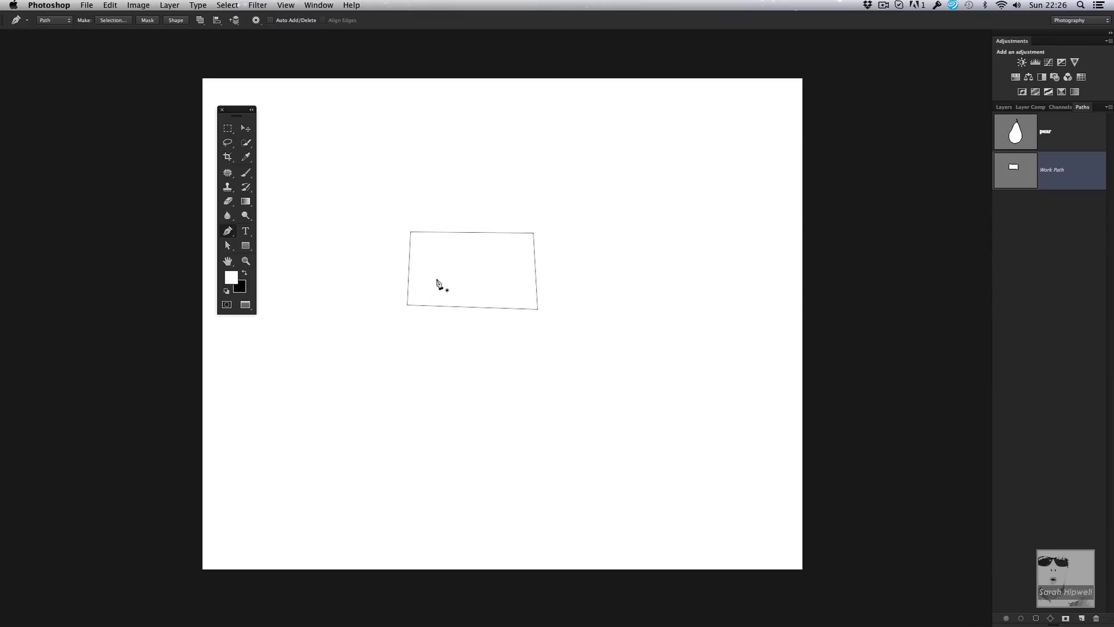
Step: Convert the four-point path into a new anti-aliased selection with a feather radius of 0.3 pixels
right_click(479, 259)
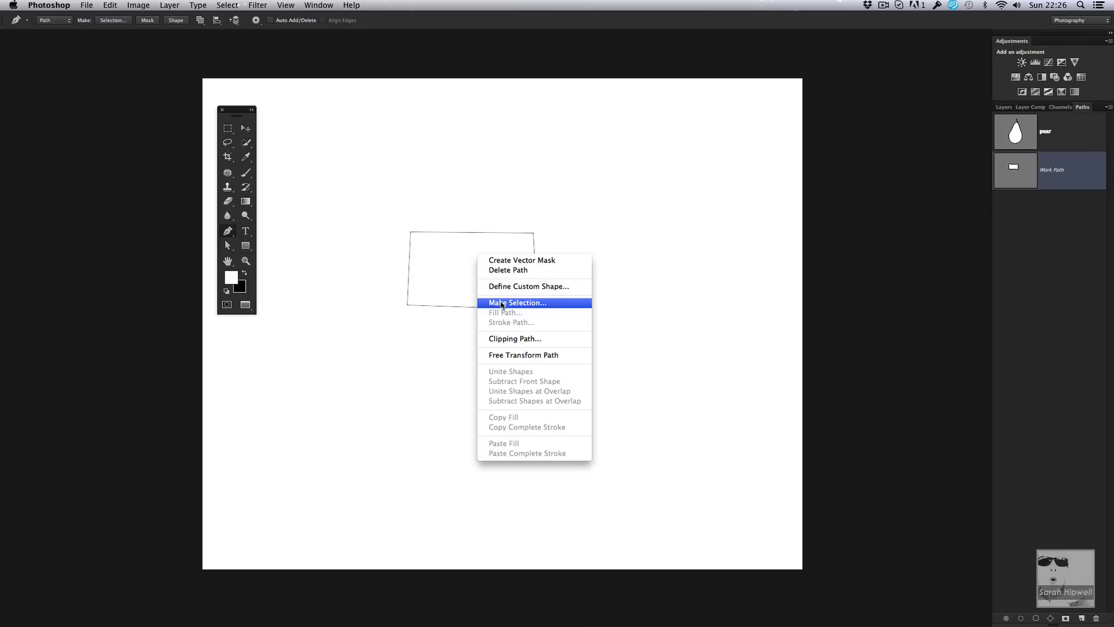
left_click(504, 302)
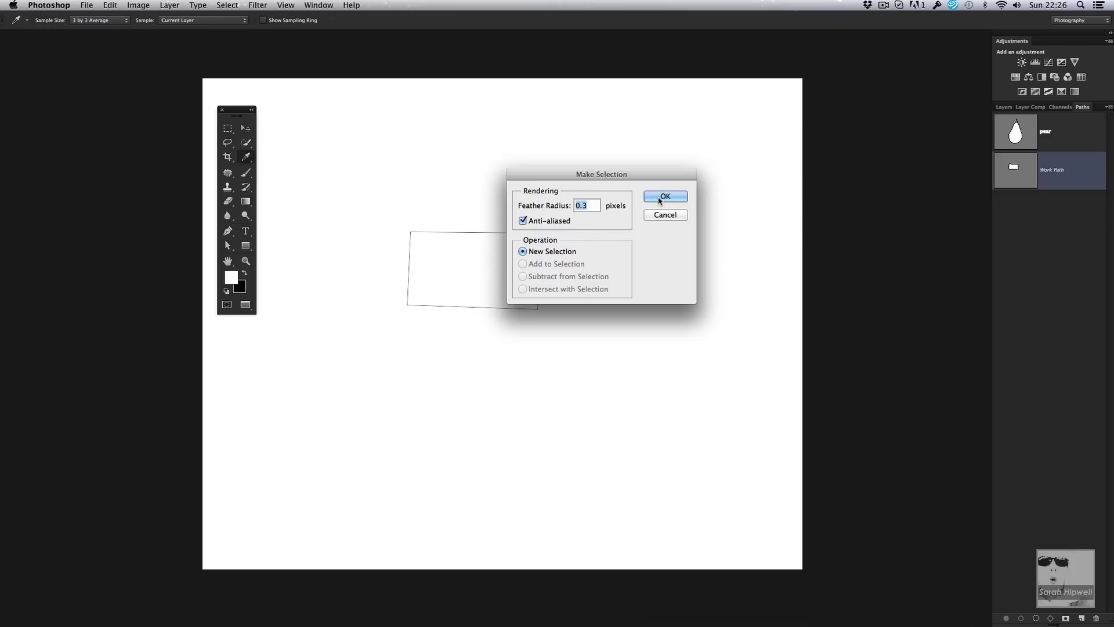
left_click(660, 199)
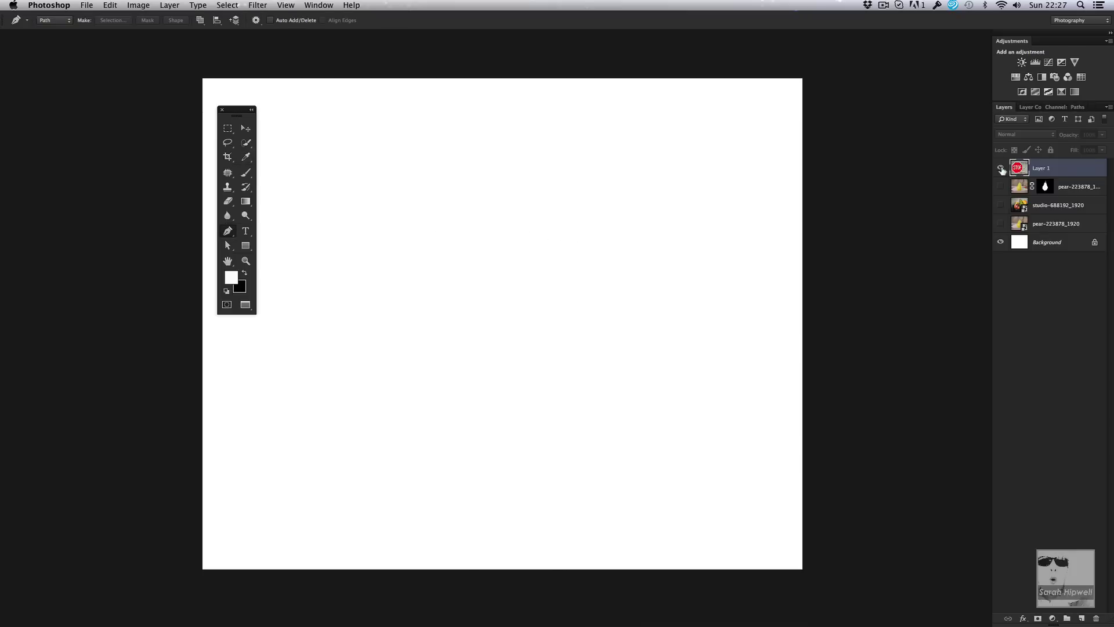
Step: Show Layer 1 and trace the stop sign's red octagon corner by corner with a closed straight-sided path
left_click(1001, 169)
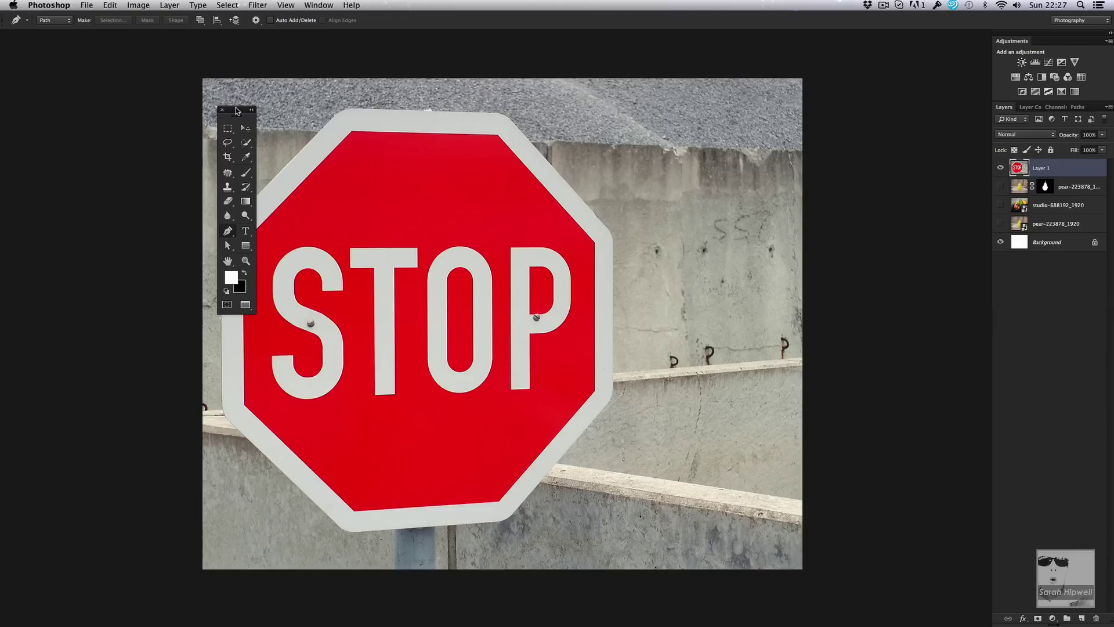
left_click_drag(238, 110, 171, 90)
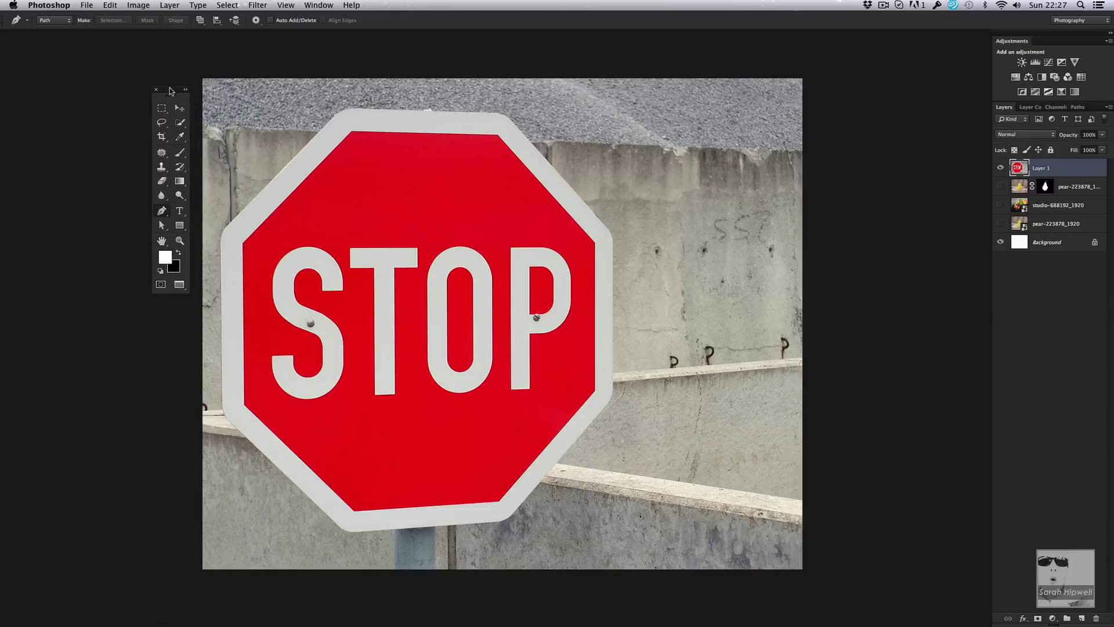
left_click(352, 132)
left_click(498, 137)
left_click(596, 391)
left_click(498, 502)
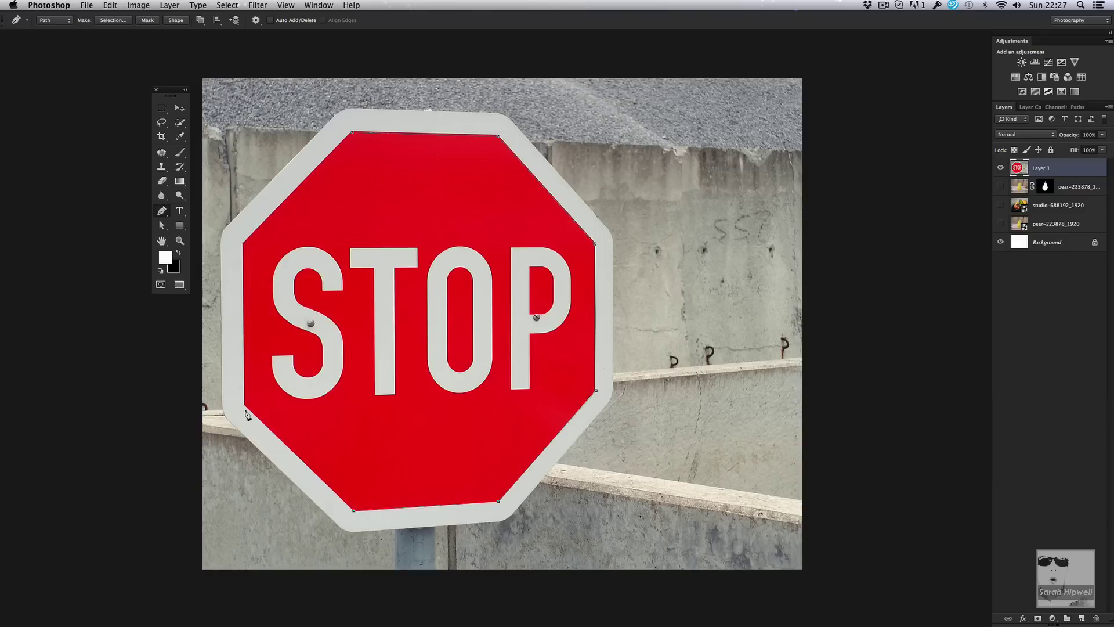
left_click(244, 405)
left_click(244, 246)
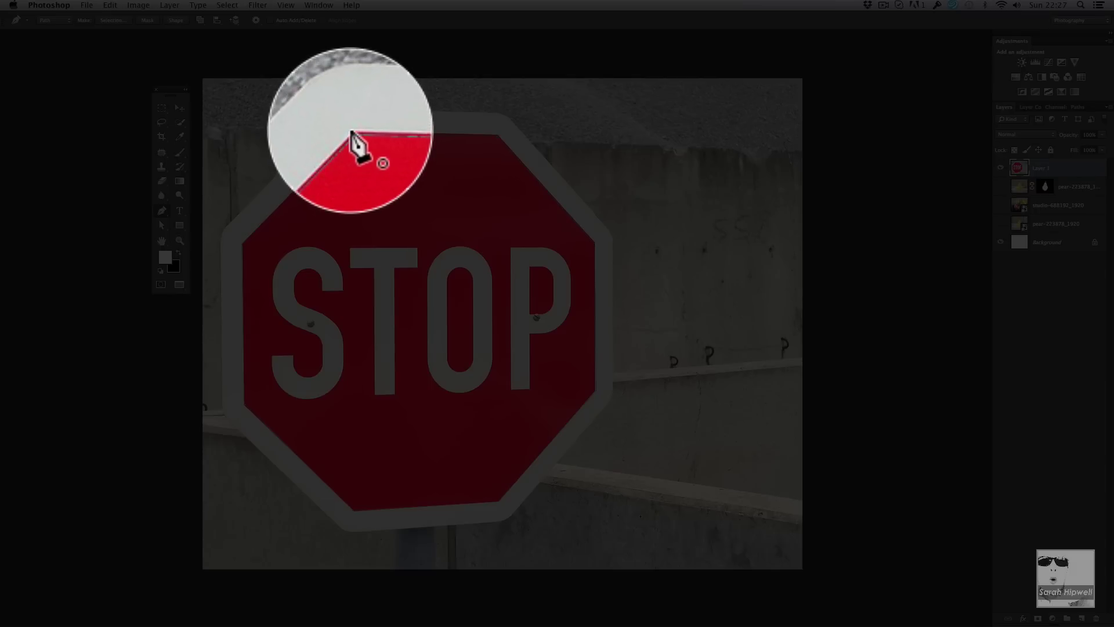
left_click(352, 134)
Step: Convert the octagon path into a new anti-aliased selection with a feather radius of 0.3 pixels
right_click(379, 151)
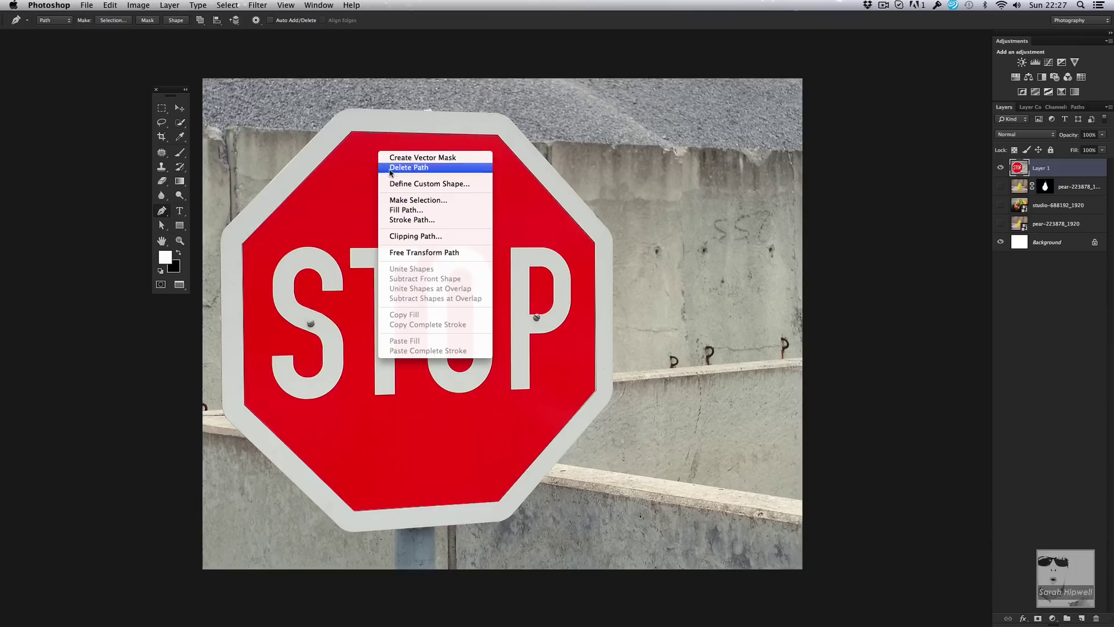
left_click(400, 200)
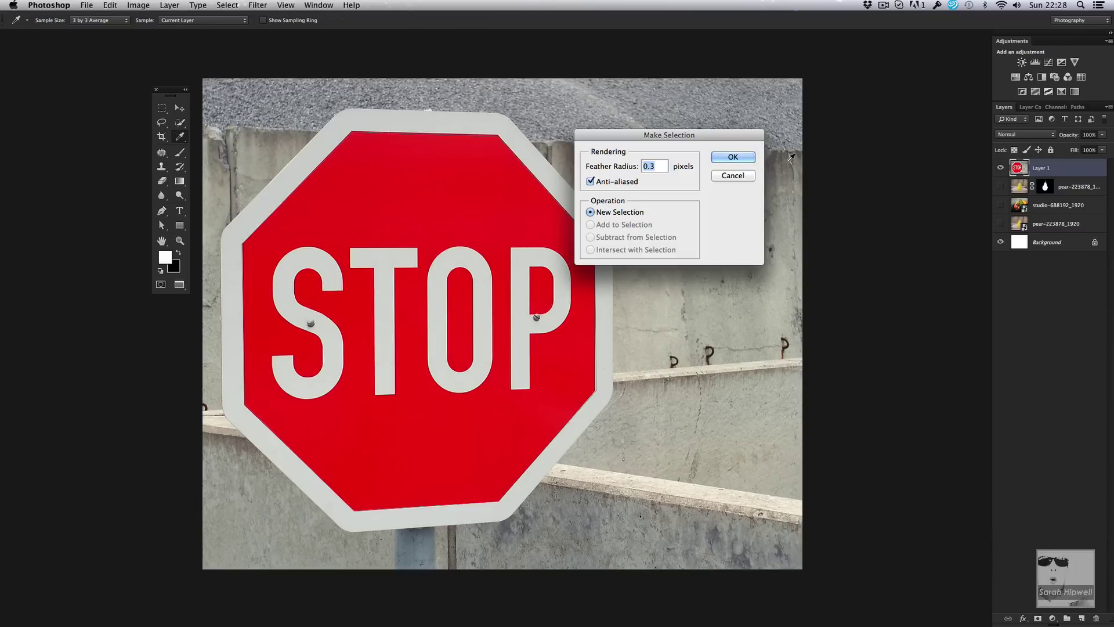
left_click(732, 157)
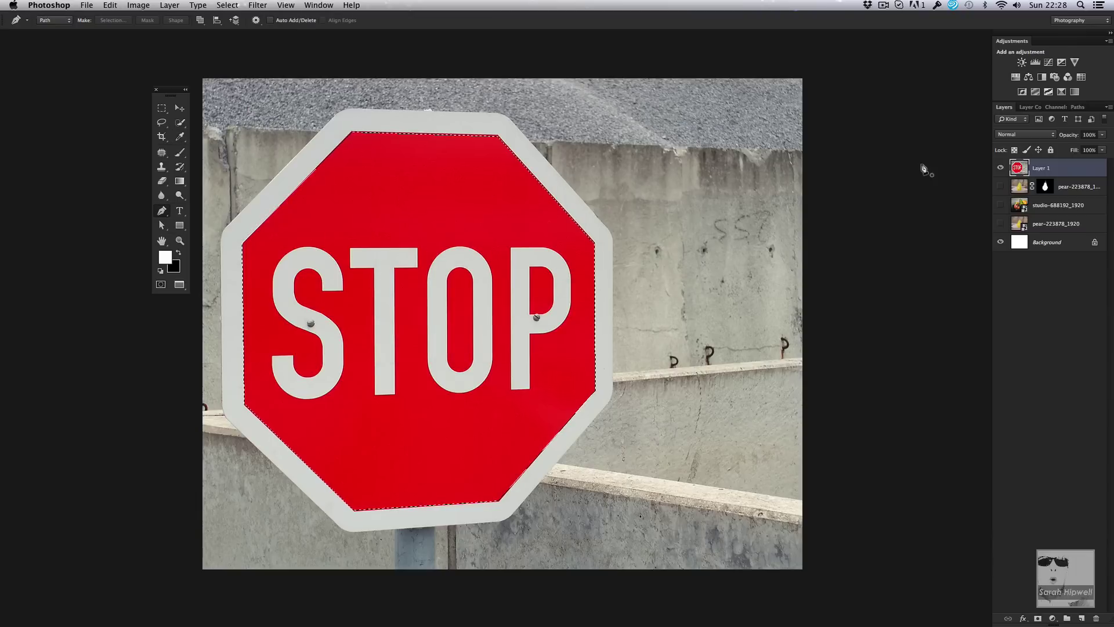
Step: Add a layer mask to Layer 1 from the octagon selection to isolate the red part of the sign
left_click(1000, 168)
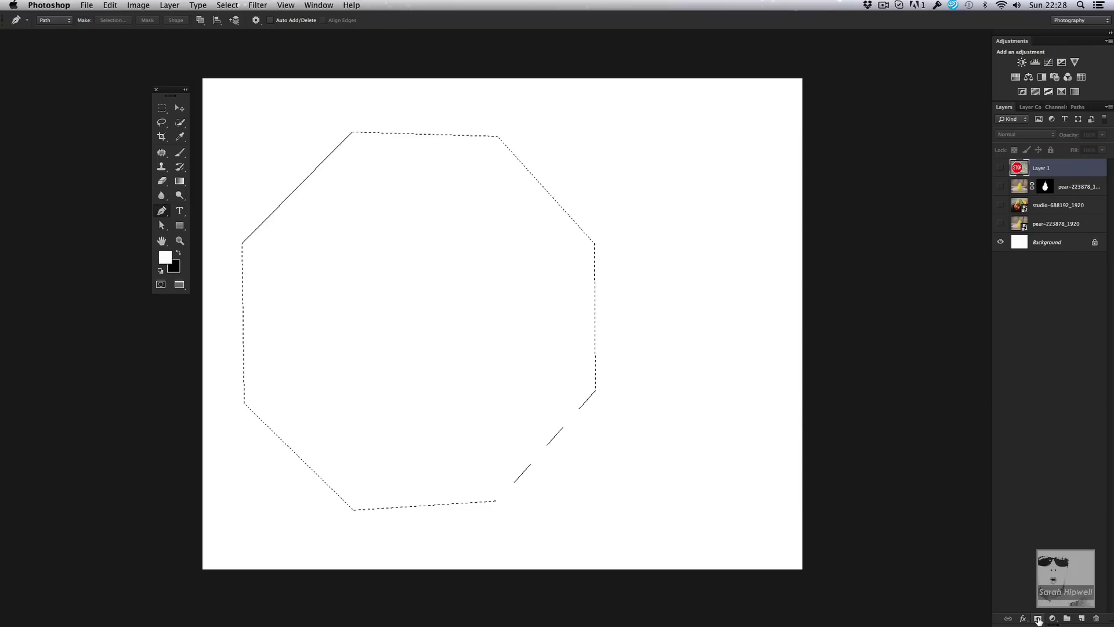
left_click(1000, 167)
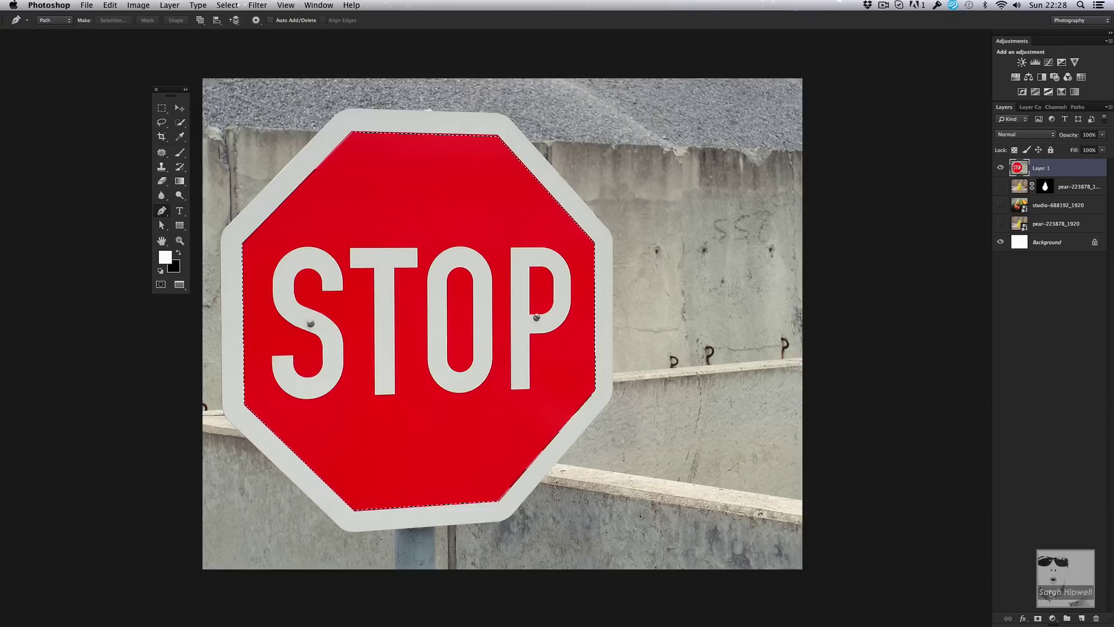
left_click(1037, 619)
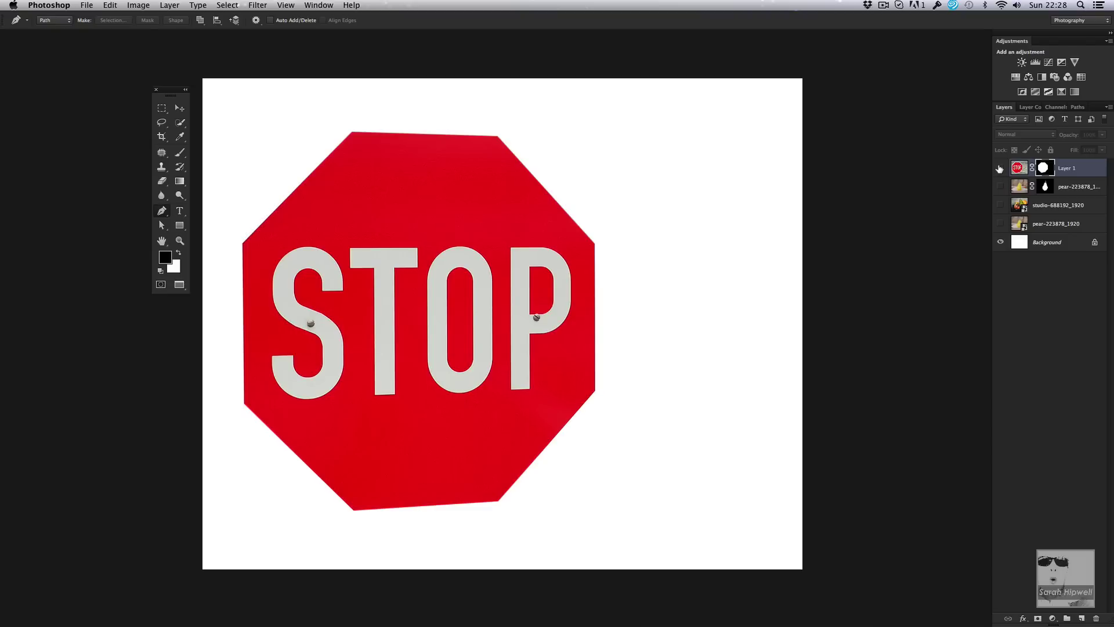
Step: Hide Layer 1, then draw a two-point curved path on the blank canvas and reshape it with its direction handles
left_click(999, 168)
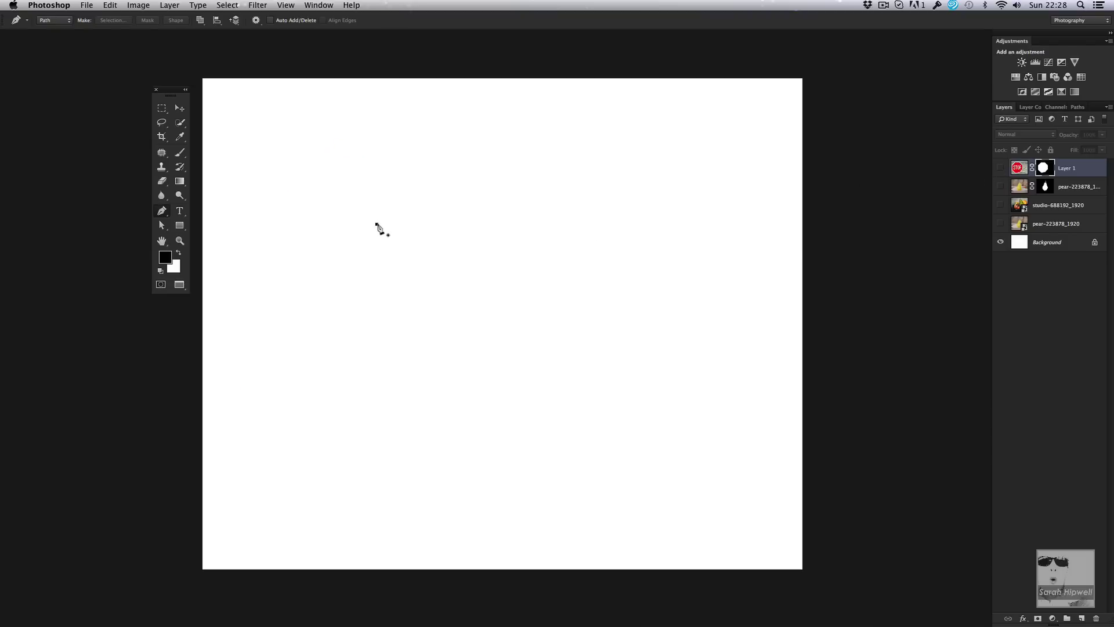
left_click_drag(376, 224, 425, 217)
left_click(464, 200)
left_click_drag(466, 203, 510, 215)
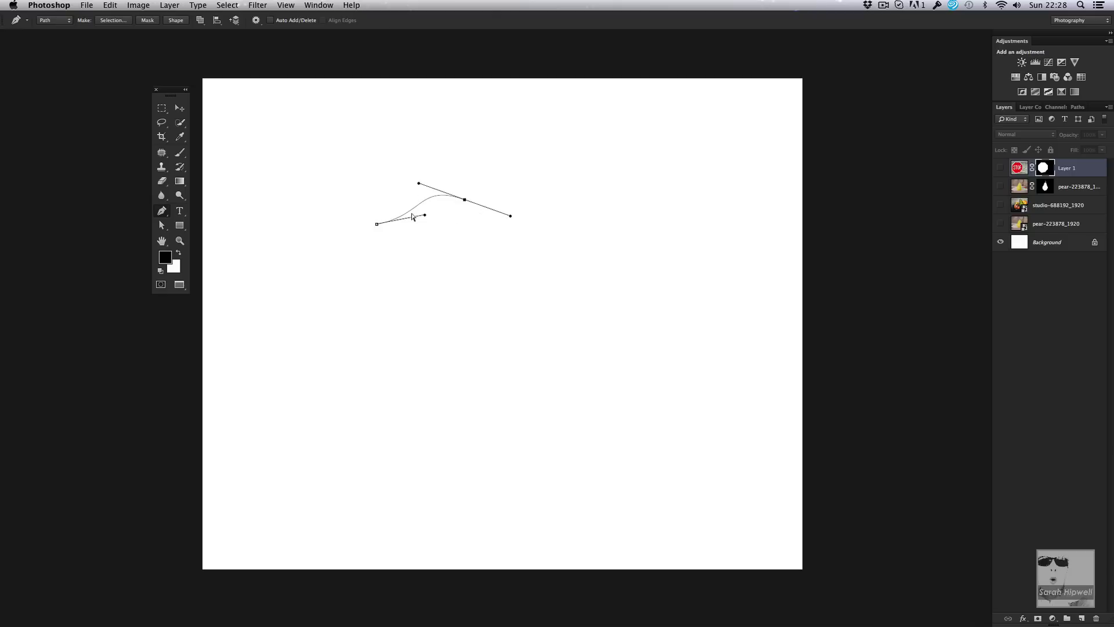
left_click_drag(427, 217, 425, 233)
mouse_move(420, 184)
left_mouse_down()
mouse_move(429, 160)
mouse_move(403, 184)
mouse_move(419, 171)
left_mouse_up()
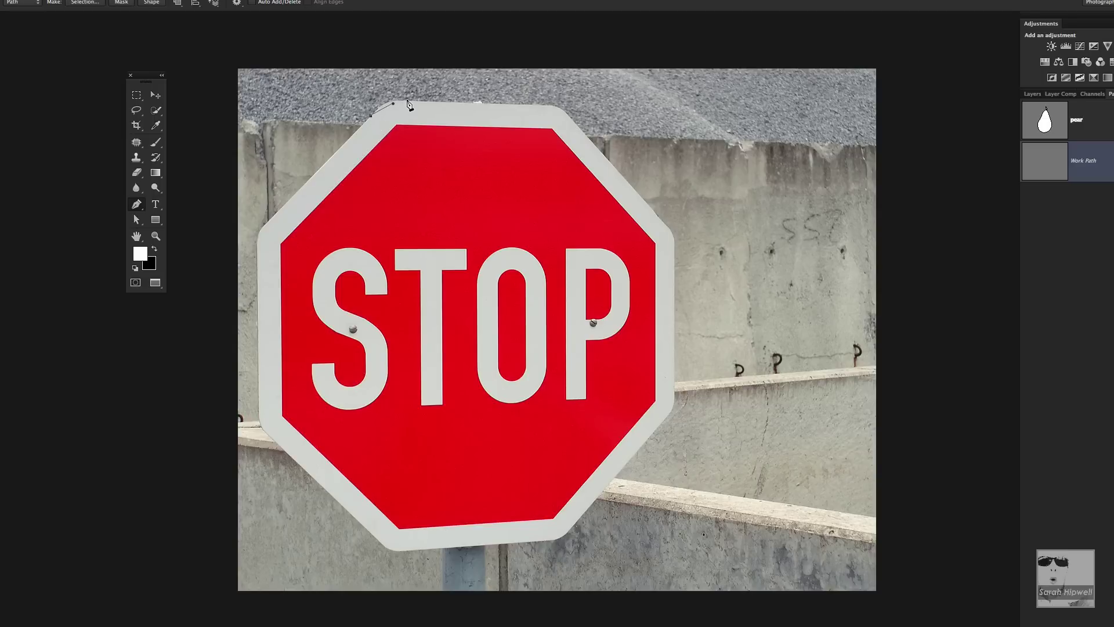
Step: Trace curved segments along the top outer edge of the sign's white border, then hide Layer 1 to expose the path
left_click_drag(409, 101, 445, 100)
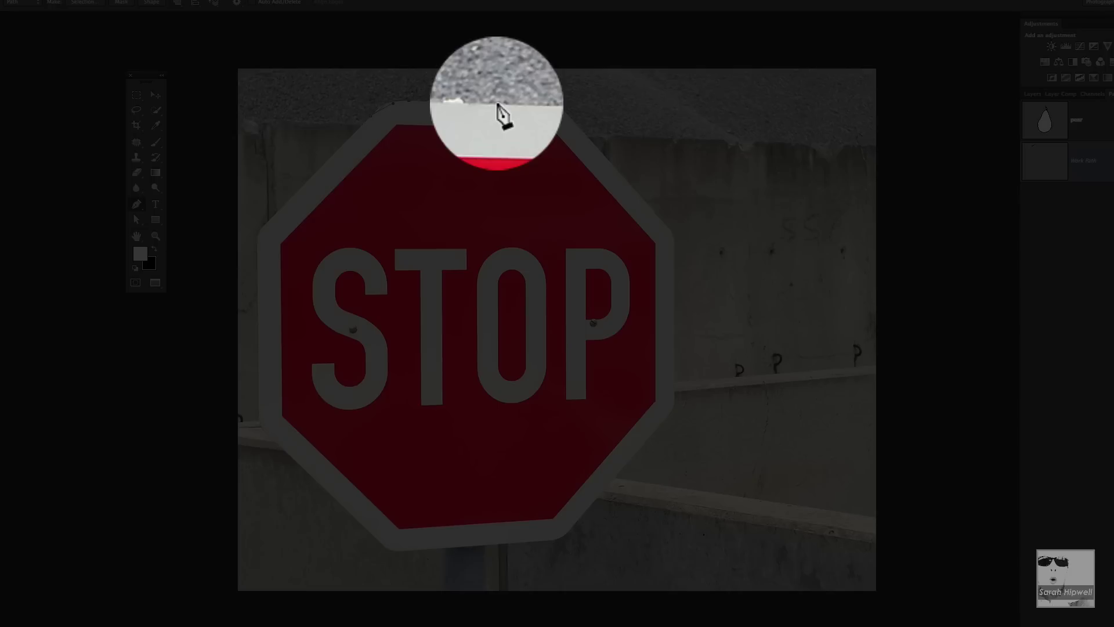
left_click_drag(498, 103, 537, 107)
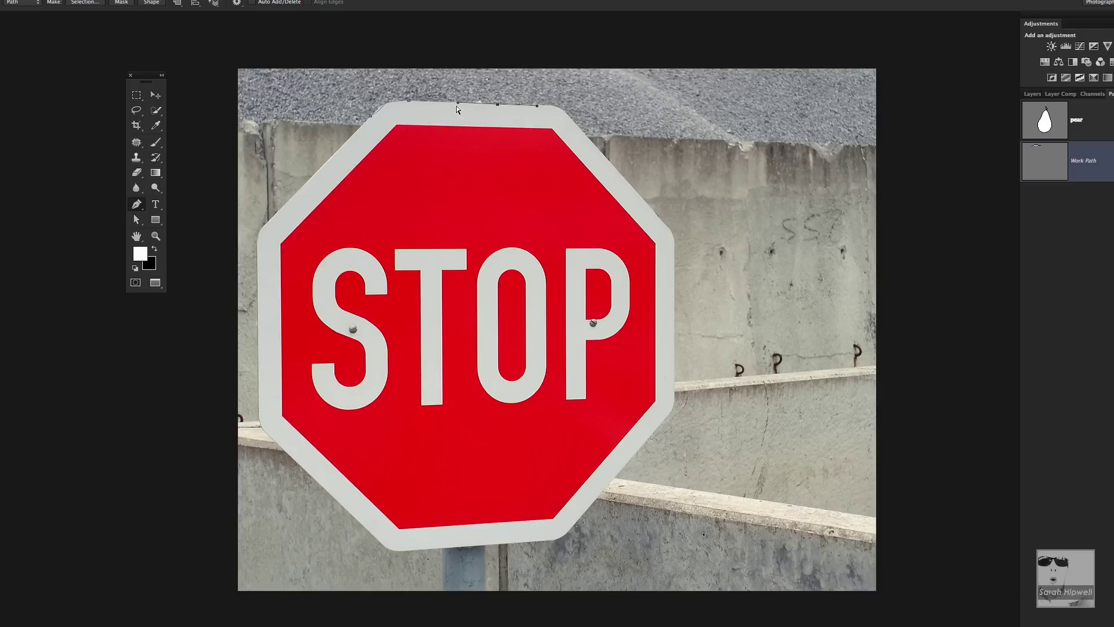
left_click_drag(456, 106, 385, 103)
left_click(1032, 93)
left_click(1029, 159)
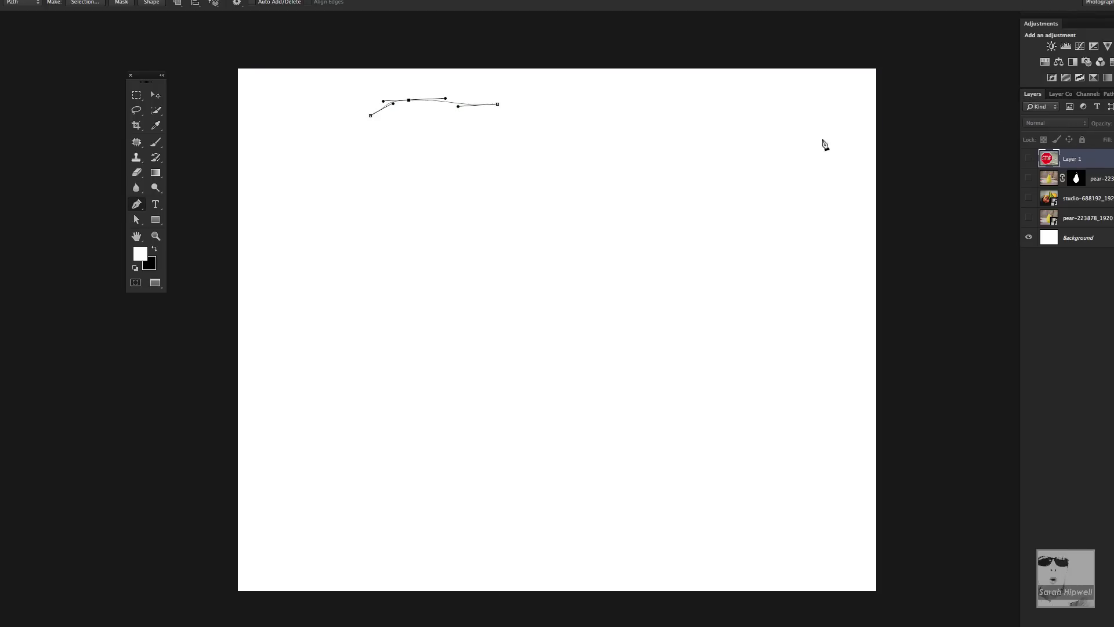
Step: Reshape the practice curve by adjusting its direction handles individually, then clear that path from the sign's top edge
left_click_drag(446, 100, 462, 101)
mouse_move(394, 104)
left_mouse_down()
mouse_move(354, 98)
mouse_move(375, 114)
left_mouse_up()
mouse_move(458, 106)
left_mouse_down()
mouse_move(481, 103)
mouse_move(460, 110)
mouse_move(455, 127)
mouse_move(463, 103)
mouse_move(462, 131)
mouse_move(468, 102)
mouse_move(477, 106)
left_mouse_up()
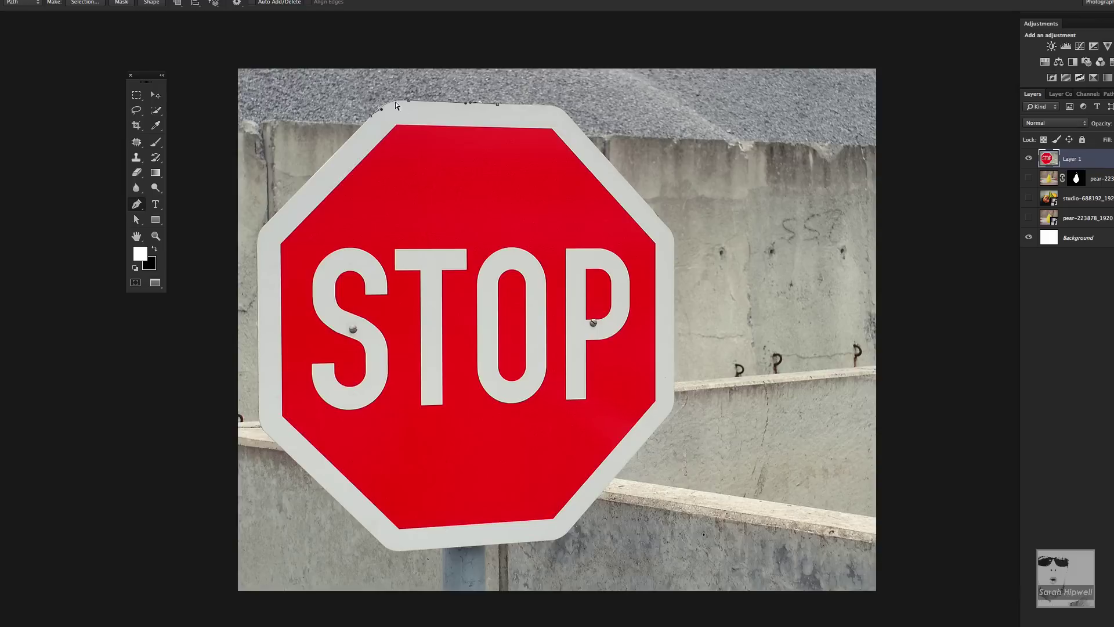
left_click_drag(513, 132, 544, 145)
key("Return")
Step: Start a new path on the sign's white outer border, tracing the rounded upper-left corner, the straight top edge and the rounded upper-right corner
left_click(370, 117)
left_click_drag(399, 86, 372, 147)
left_click_drag(408, 102, 424, 107)
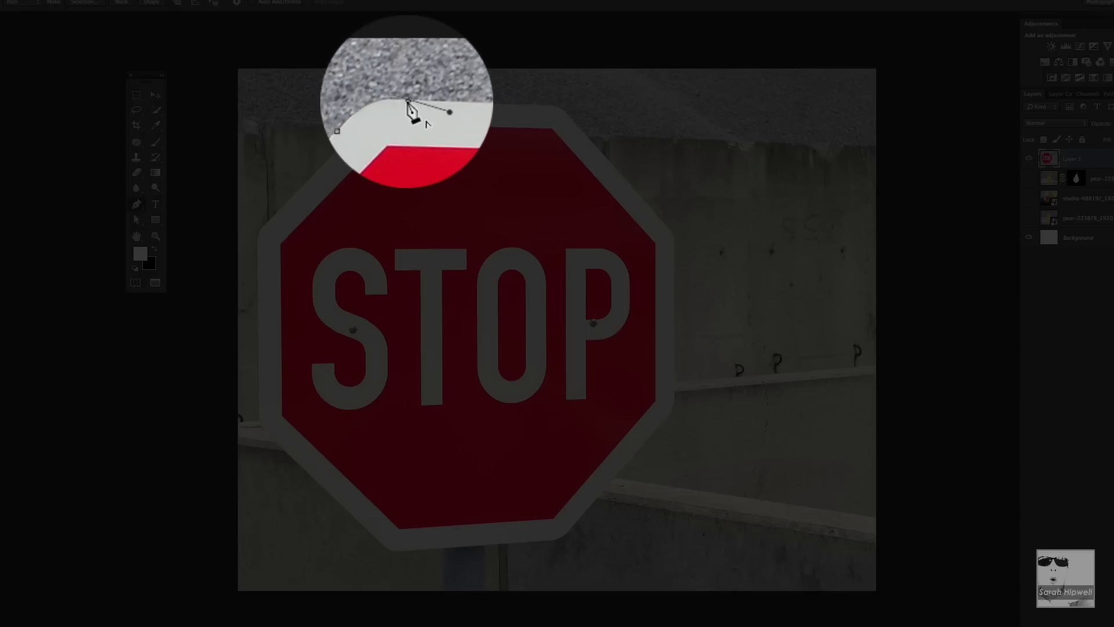
left_click(536, 108)
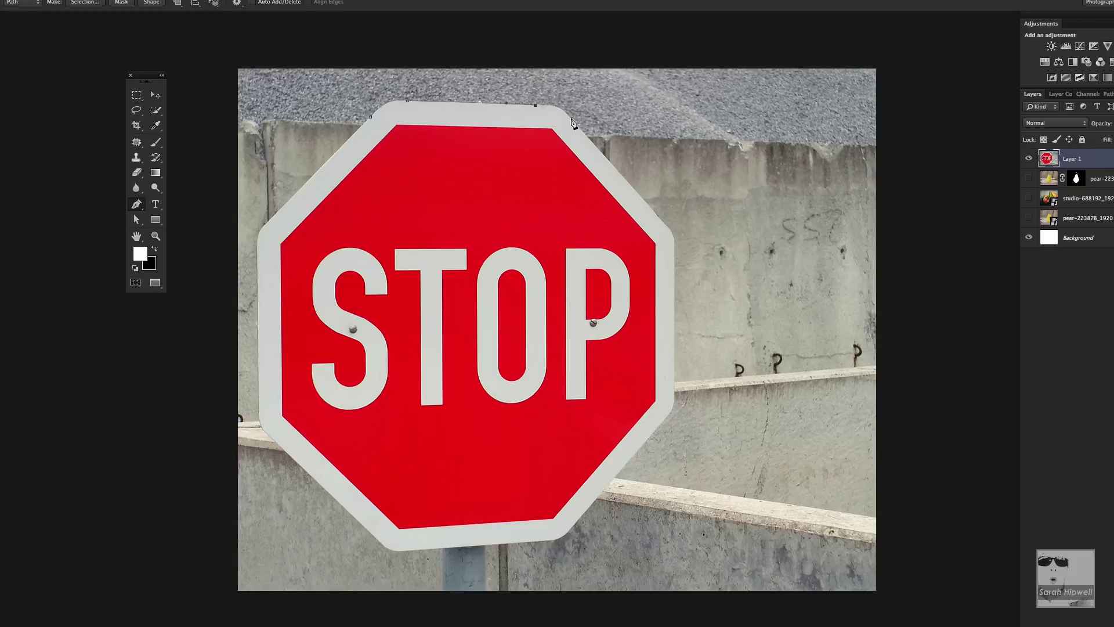
left_click_drag(571, 119, 578, 140)
left_click(571, 121)
Step: Continue the path down the sign's right side, curving around both rounded corners and removing each outgoing handle before a straight edge
left_click_drag(668, 228, 675, 235)
left_click(669, 229)
left_click_drag(674, 259, 674, 269)
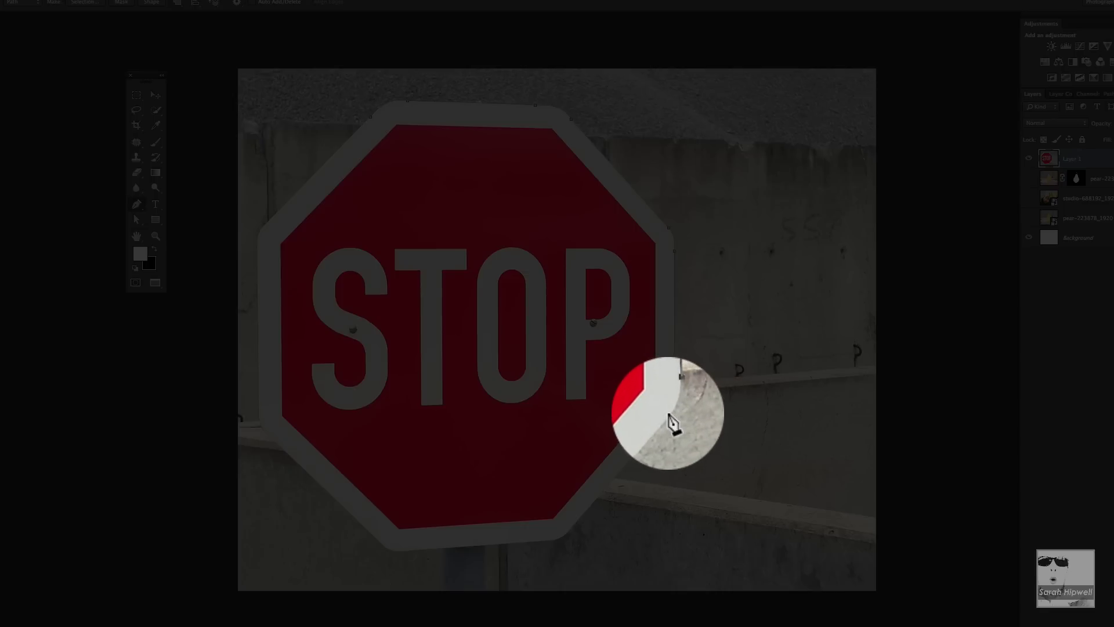
left_click_drag(667, 415, 660, 422)
left_click(667, 416, "alt")
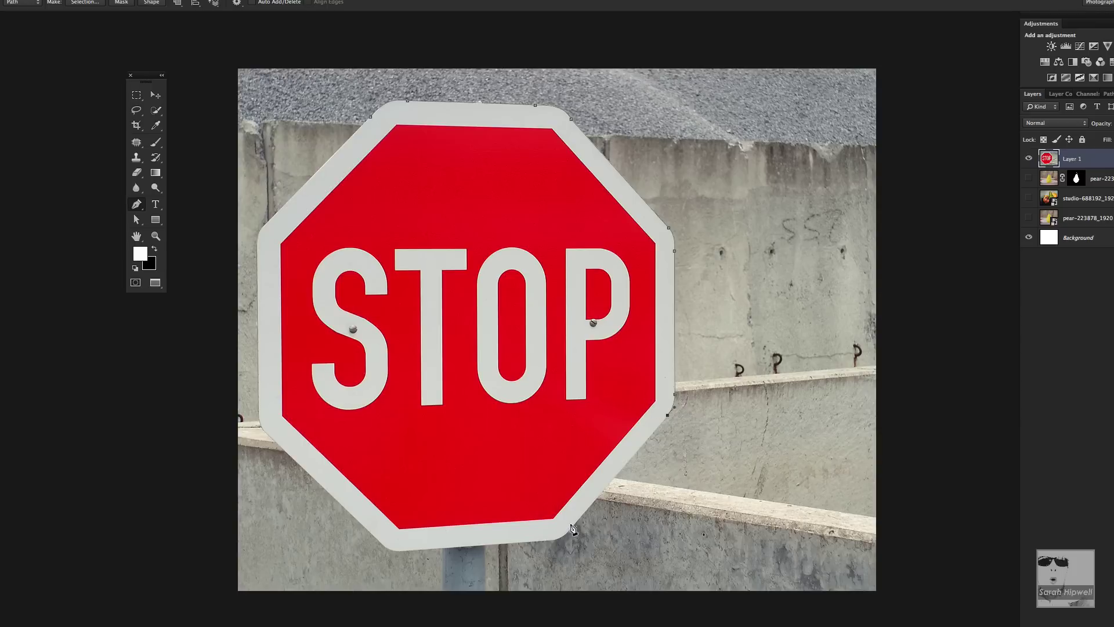
Step: Extend the path around the two rounded bottom corners and along the straight edge up to the sign's lower-left corner
left_click_drag(574, 523, 561, 537)
left_click(573, 525, "alt")
left_click_drag(405, 550, 391, 551)
left_click(271, 438)
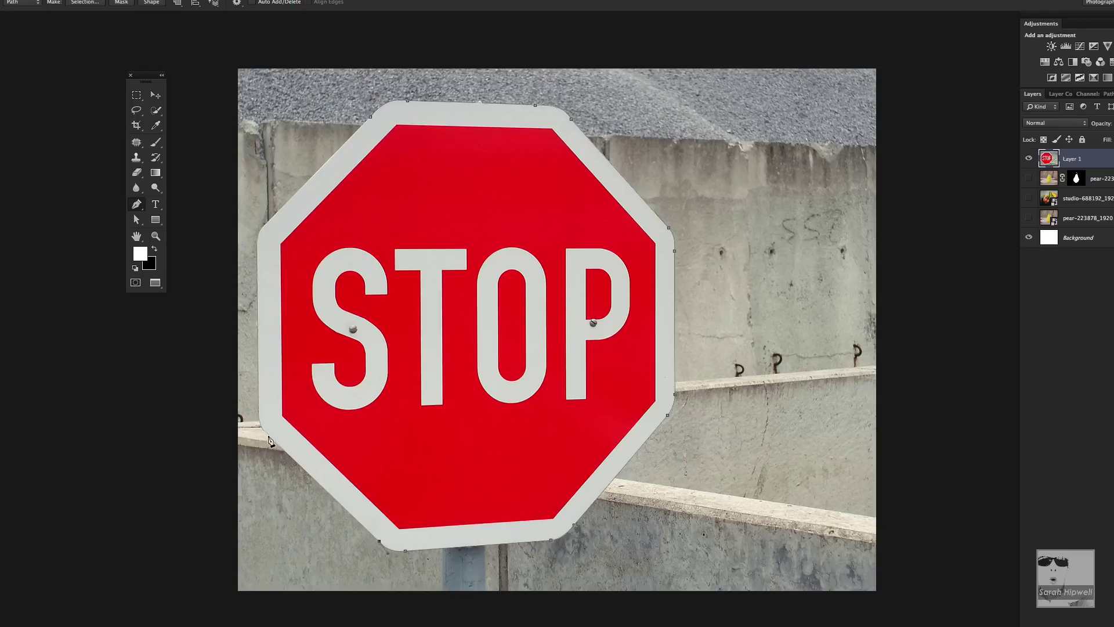
Step: Trace the rounded corners and straight edge of the sign's left side and close the path at its starting anchor
left_click_drag(258, 409, 259, 390)
left_click(258, 409, "alt")
left_click(258, 248)
left_click_drag(267, 223, 278, 219)
left_click(372, 117)
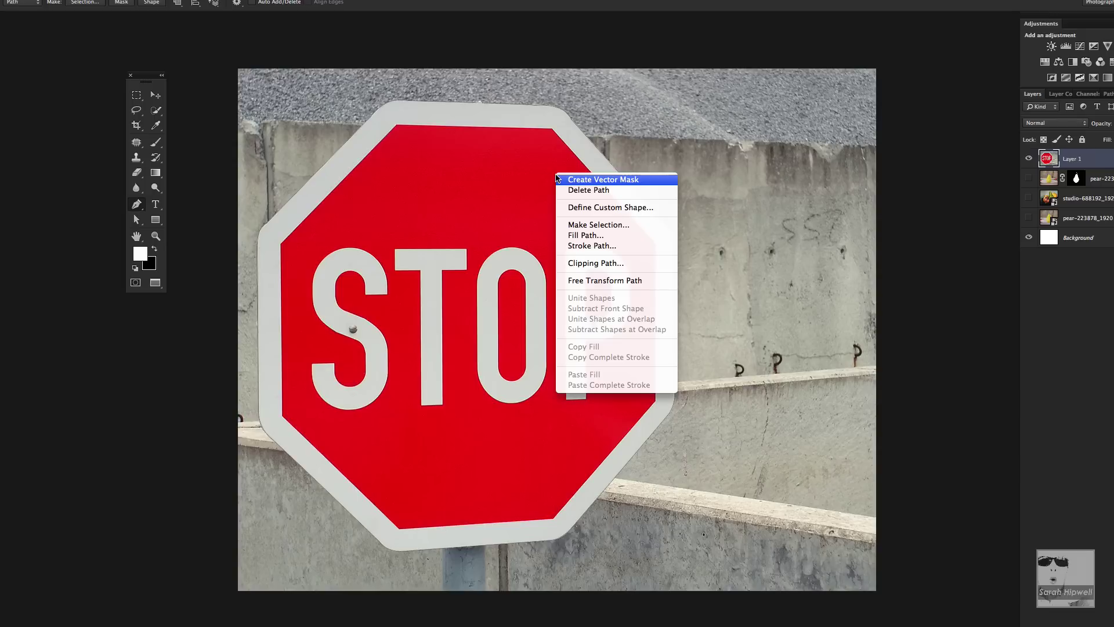
Step: Convert the closed outer-border path into a selection and add it as a layer mask on Layer 1
left_click(575, 224)
left_click(728, 148)
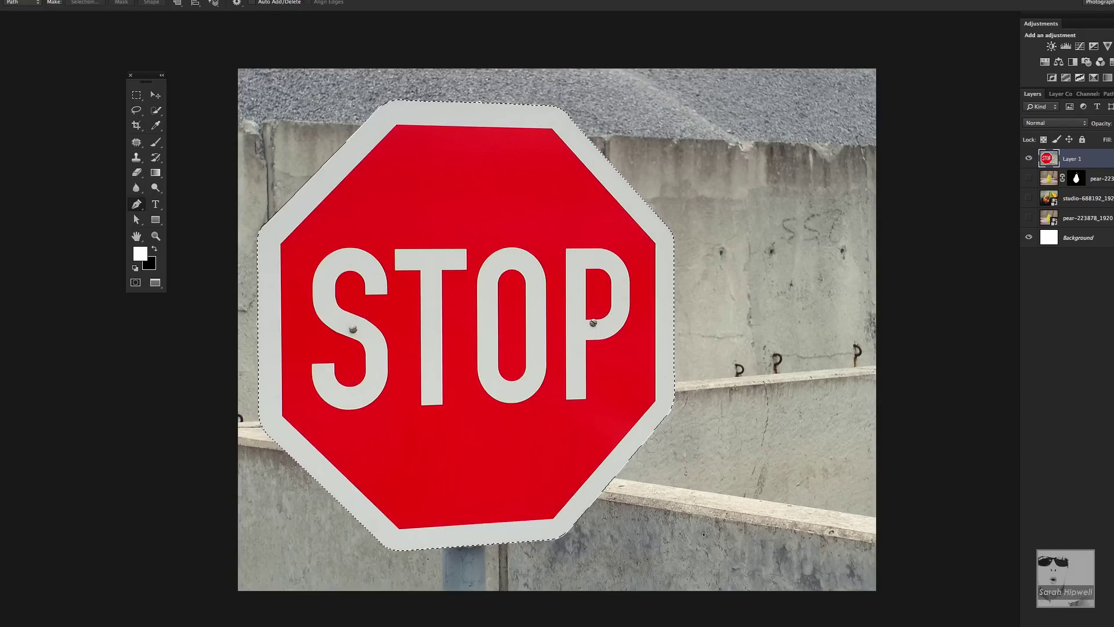
left_click(1069, 616)
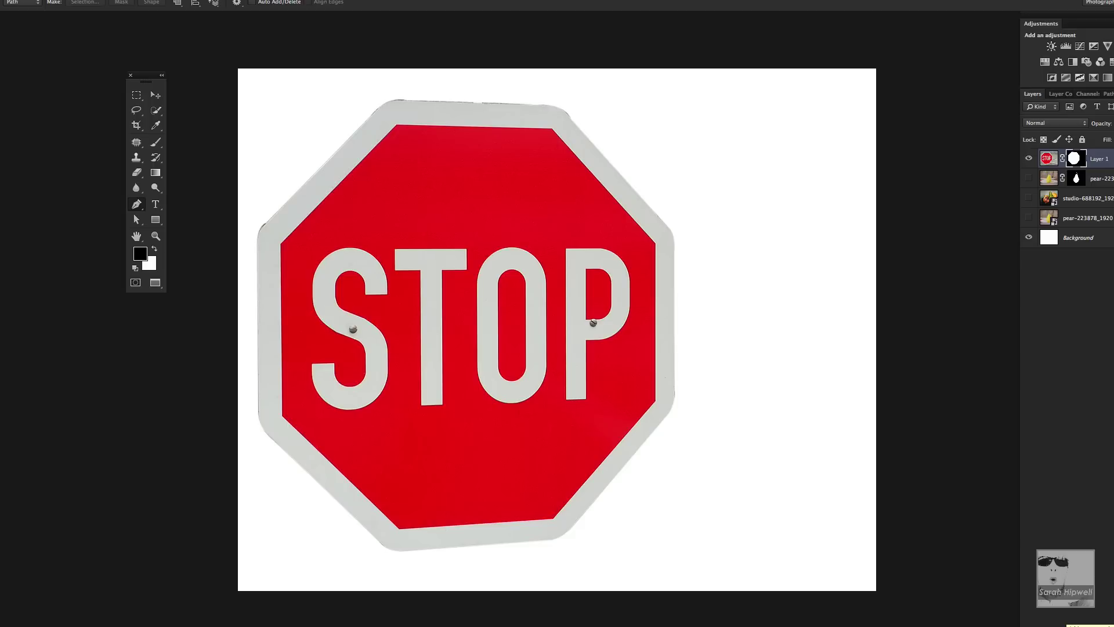